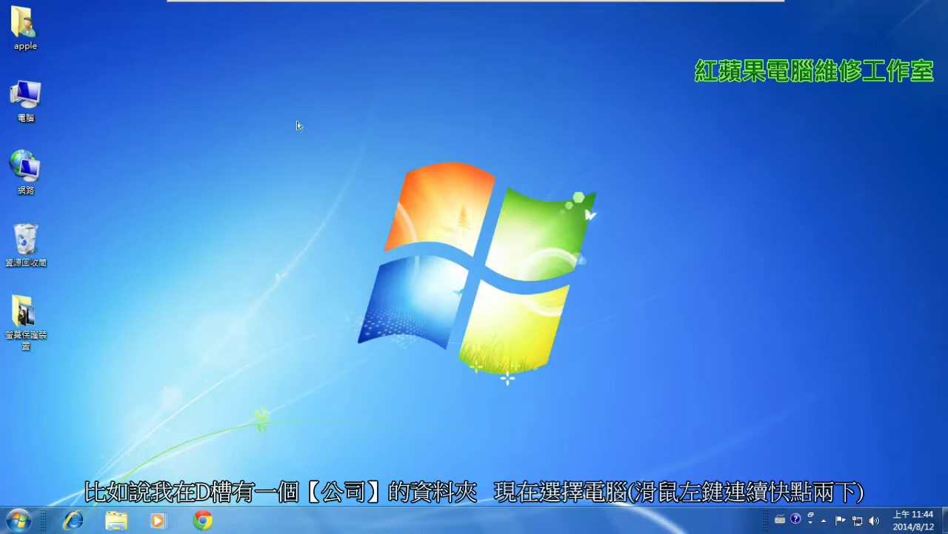
# Step: Browse to drive D, look inside the 公司 folder and return to the drive's top level
pyautogui.doubleClick(34, 104)
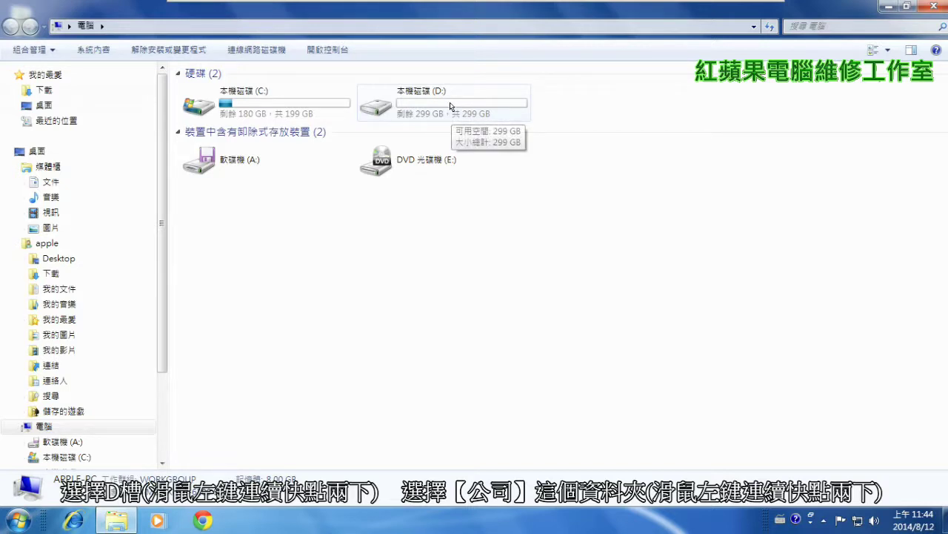
pyautogui.doubleClick(450, 106)
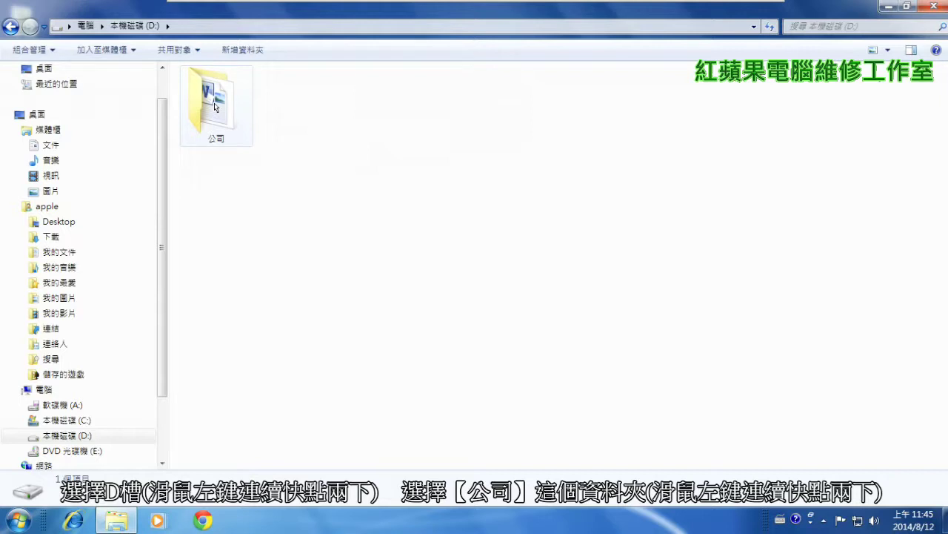
pyautogui.doubleClick(214, 107)
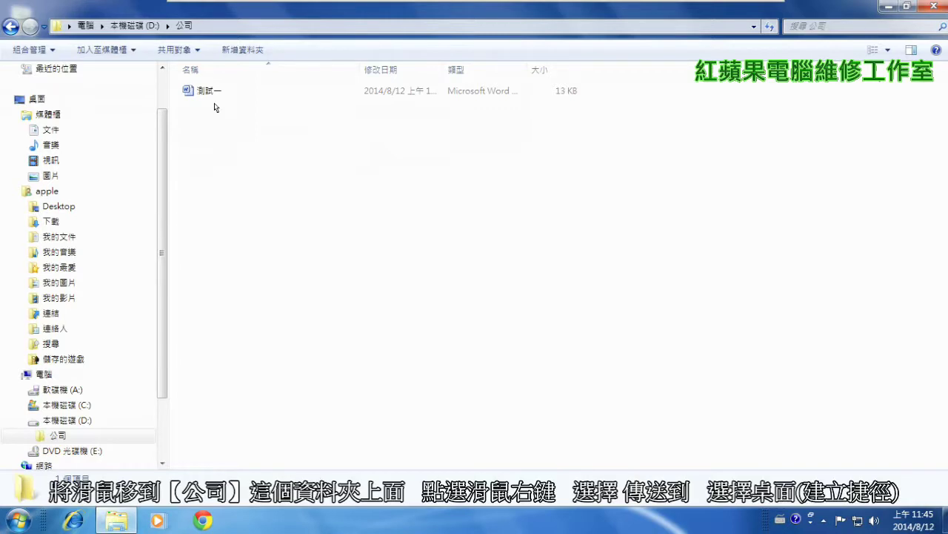
pyautogui.hotkey('alt', 'Up')
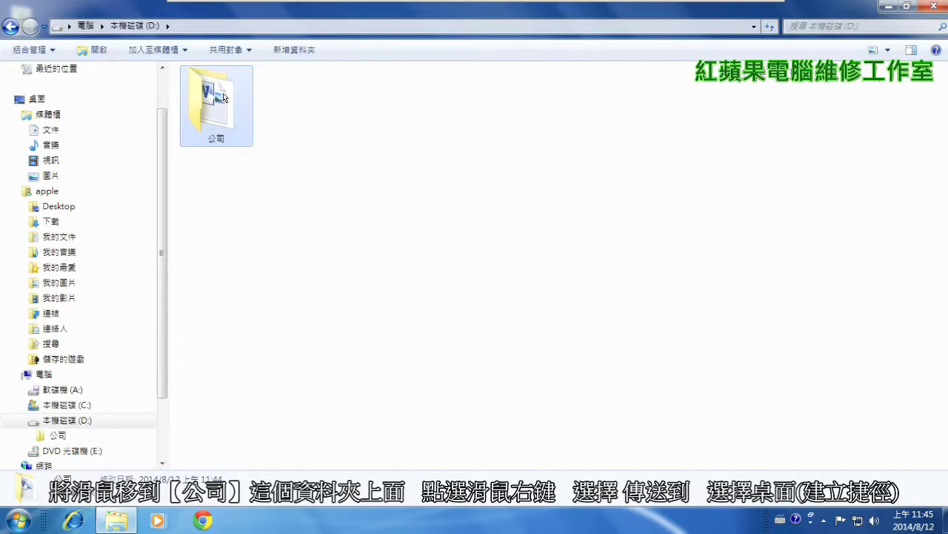
# Step: Create a desktop shortcut to the 公司 folder on drive D
pyautogui.rightClick(223, 93)
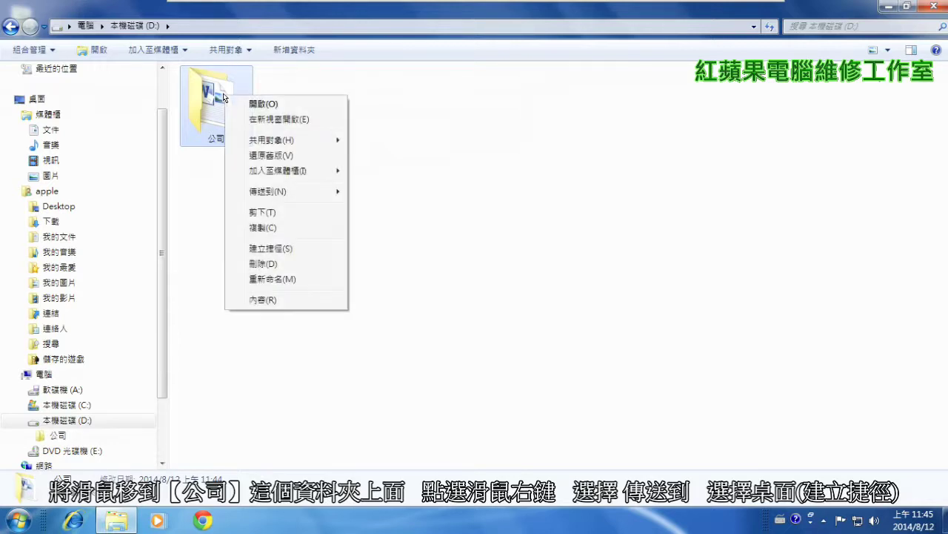
pyautogui.moveTo(295, 193)
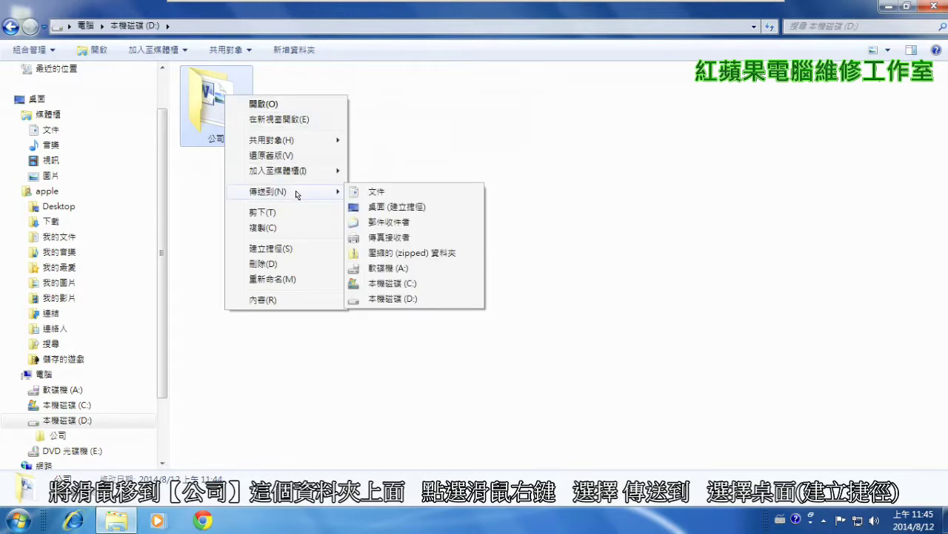
pyautogui.click(449, 208)
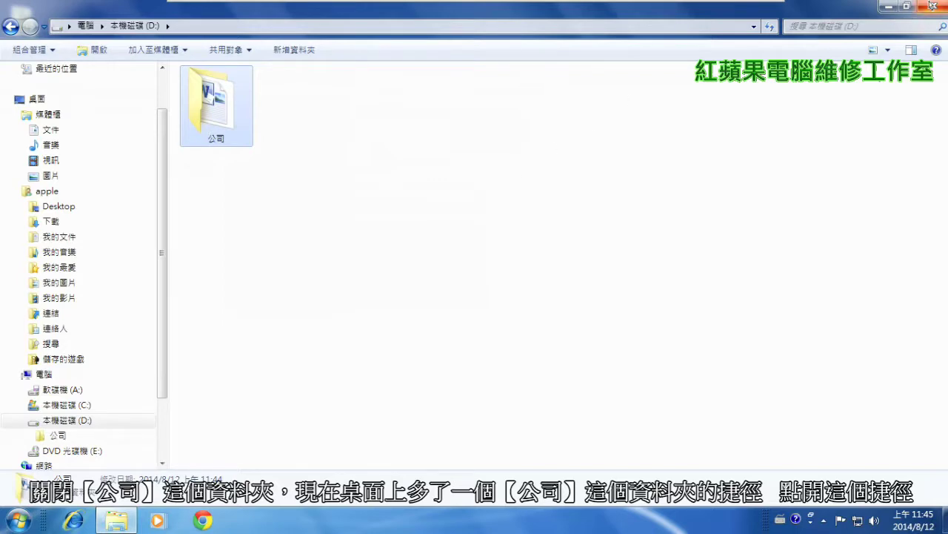
# Step: Close the drive D window and open the 公司 folder through its desktop shortcut
pyautogui.click(933, 6)
pyautogui.click(198, 308)
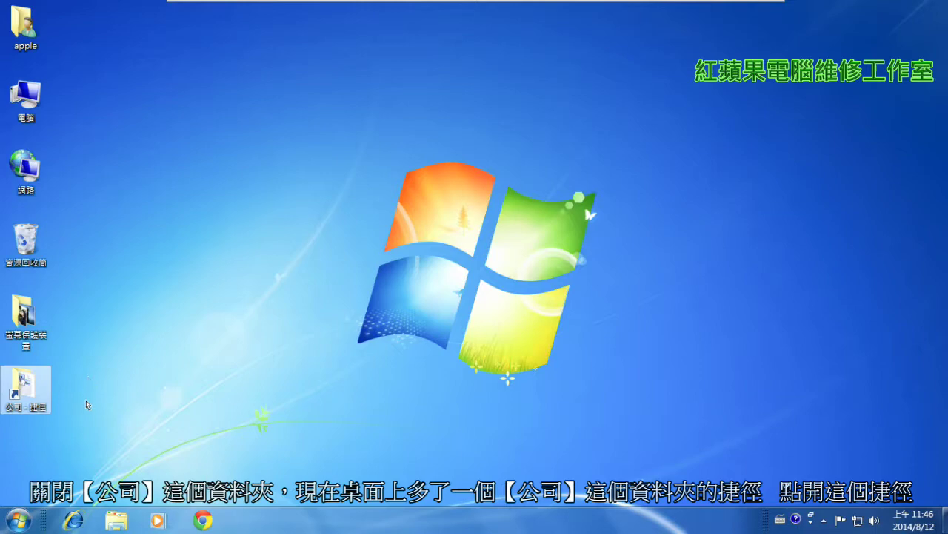
pyautogui.click(20, 381)
pyautogui.click(20, 380)
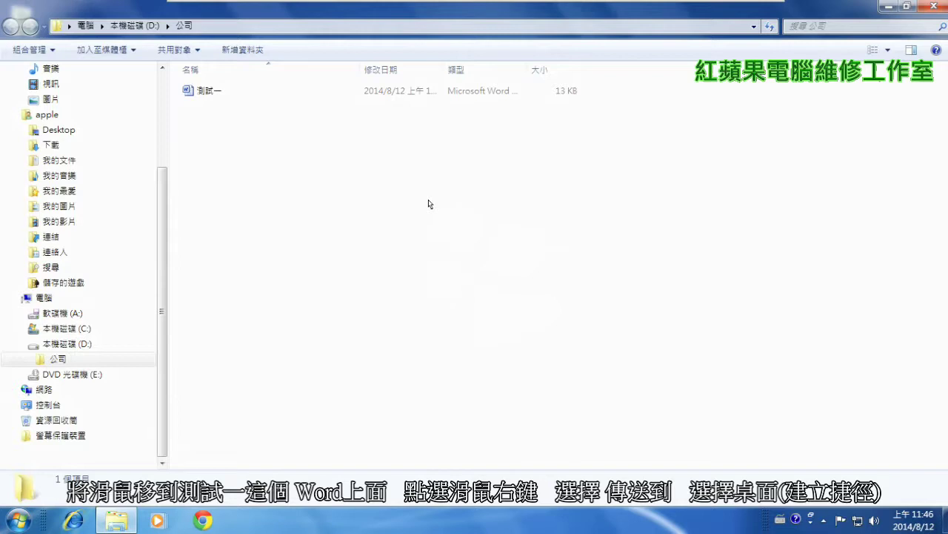
# Step: Create a desktop shortcut to the 測試一 Word document in the 公司 folder
pyautogui.click(212, 92)
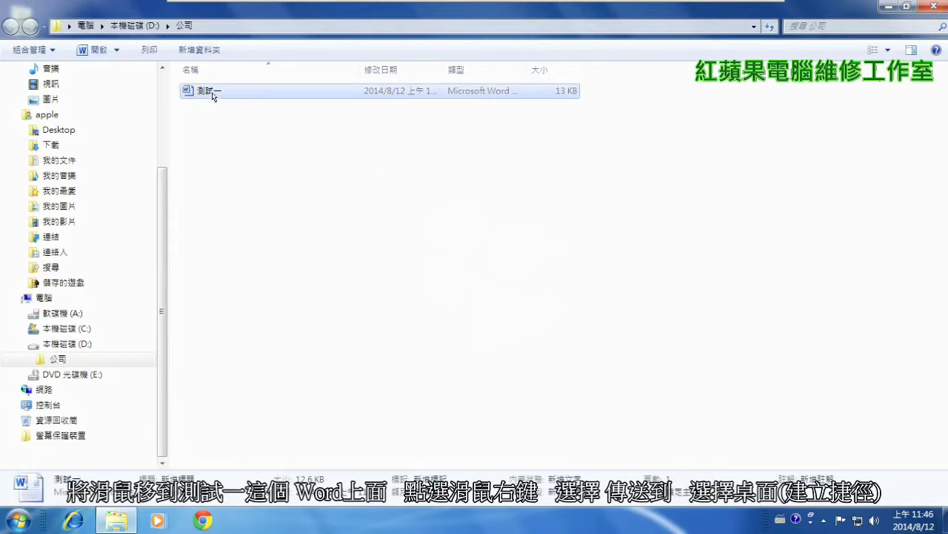
pyautogui.rightClick(212, 92)
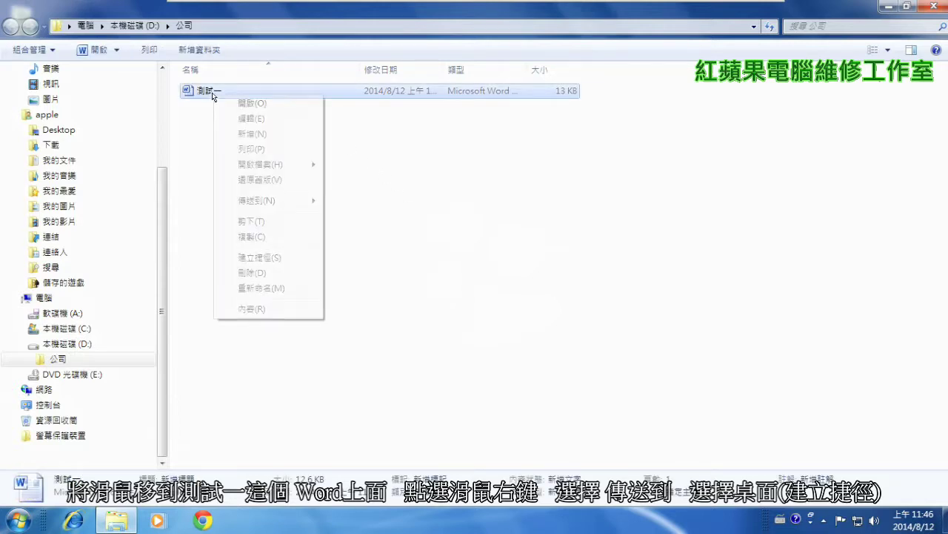
pyautogui.moveTo(287, 200)
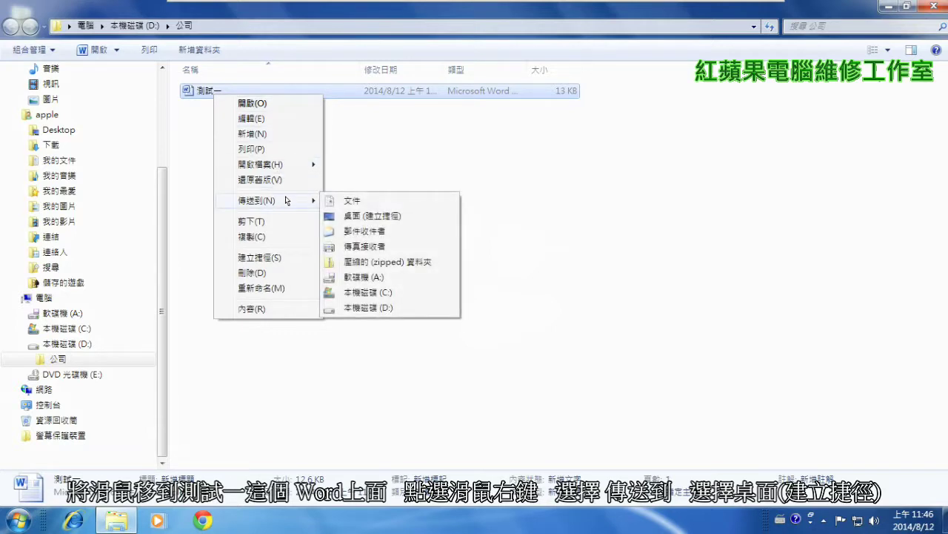
pyautogui.click(435, 217)
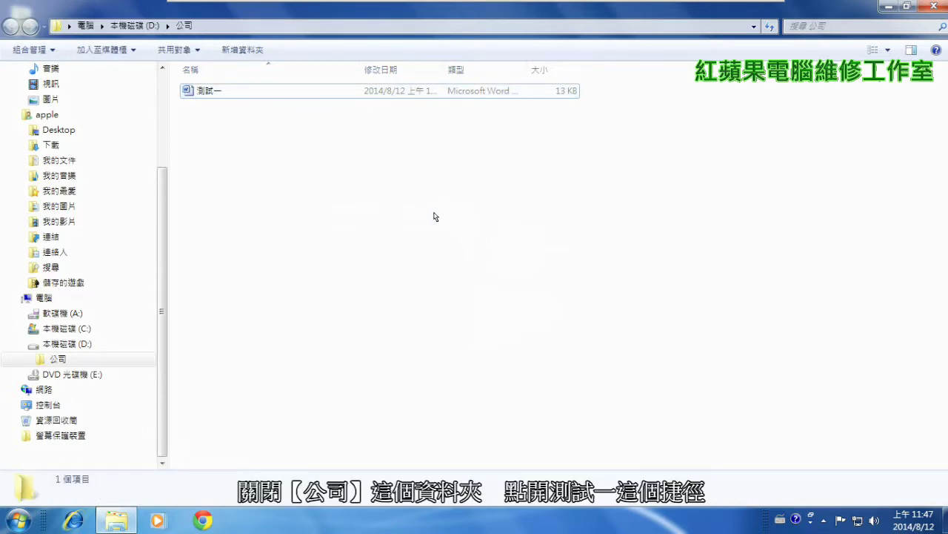
# Step: Close the 公司 folder and open the 測試一 document through its desktop shortcut
pyautogui.click(931, 7)
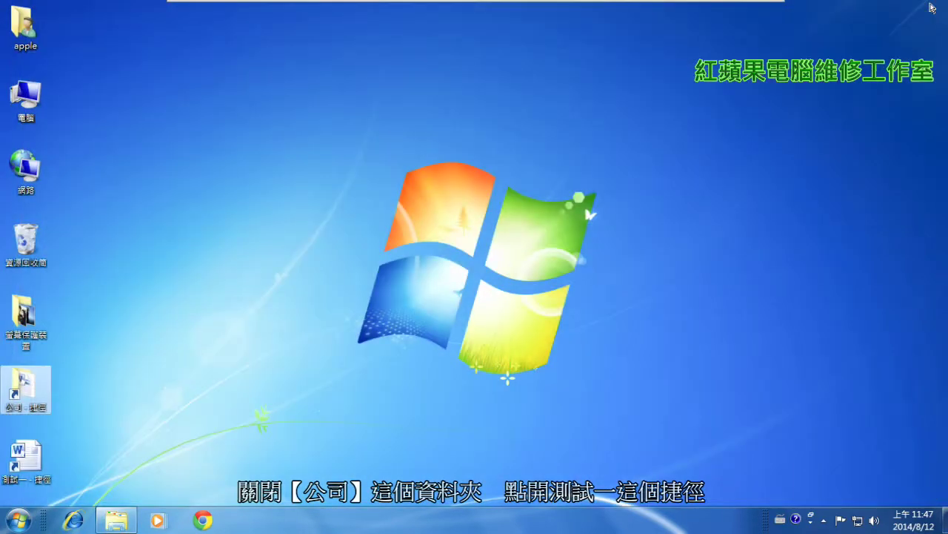
pyautogui.doubleClick(24, 456)
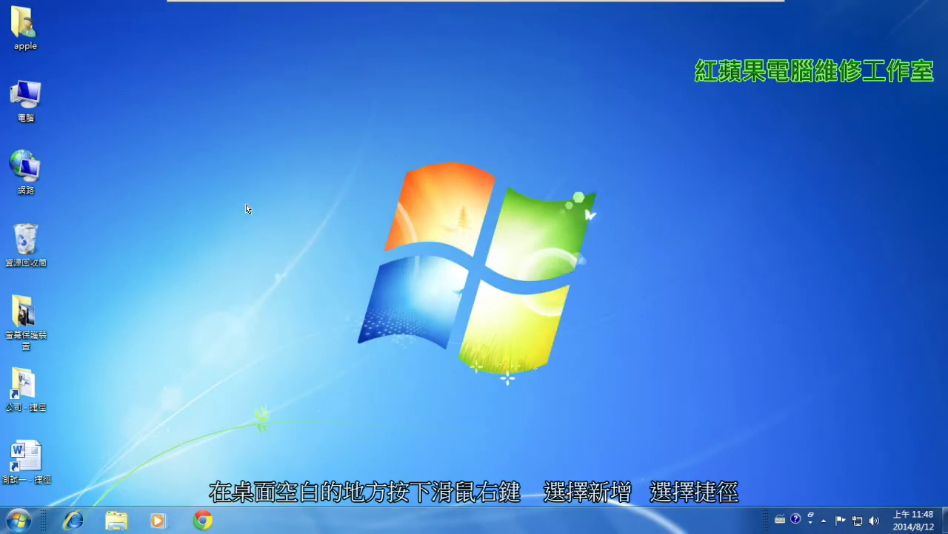
pyautogui.rightClick(246, 208)
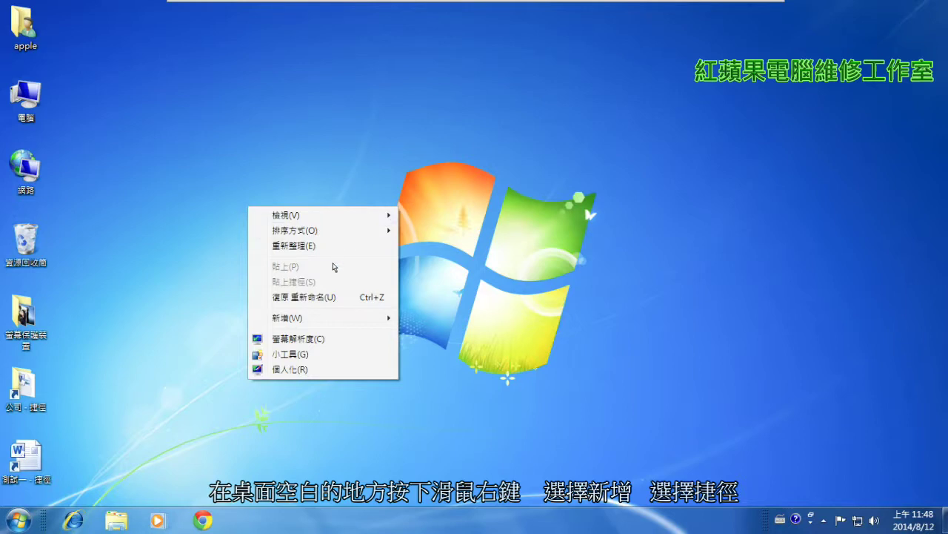
pyautogui.moveTo(342, 319)
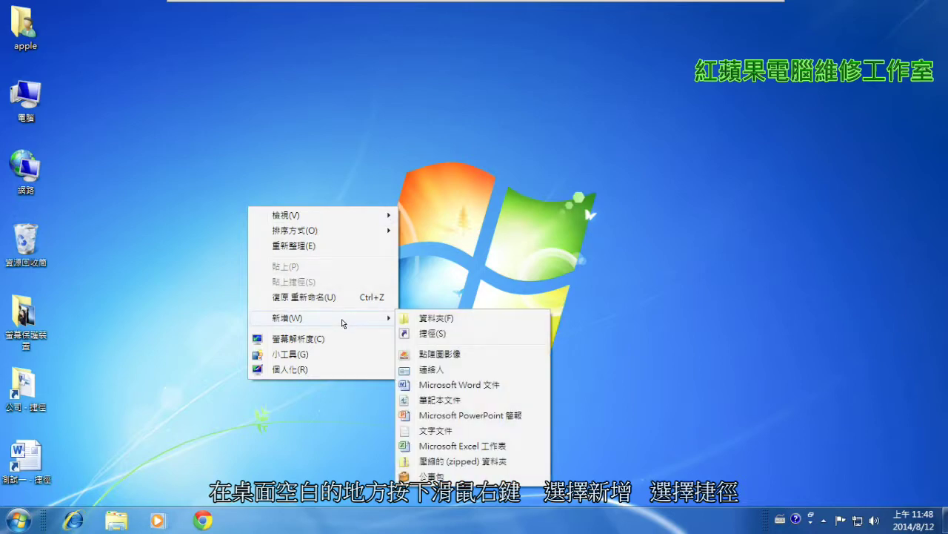
pyautogui.click(502, 334)
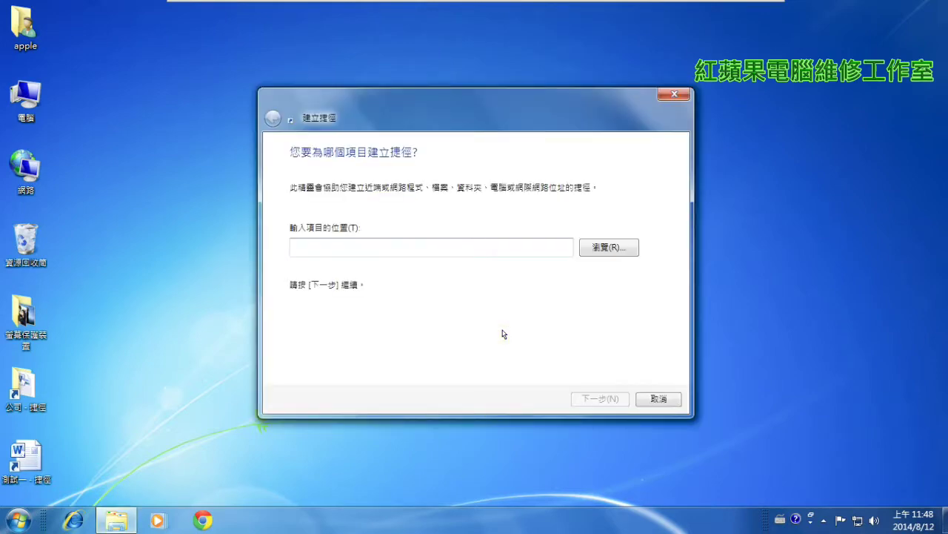
pyautogui.click(202, 519)
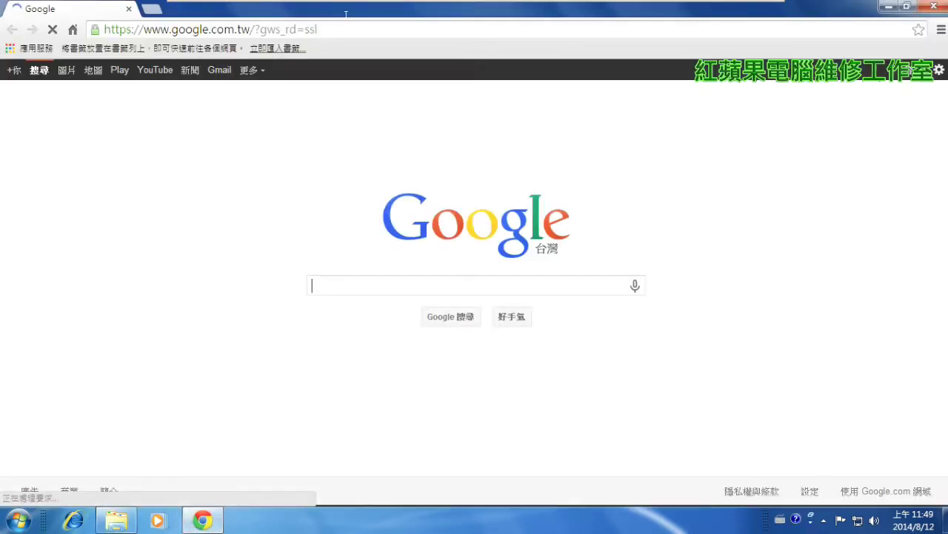
pyautogui.click(349, 29)
pyautogui.rightClick(349, 30)
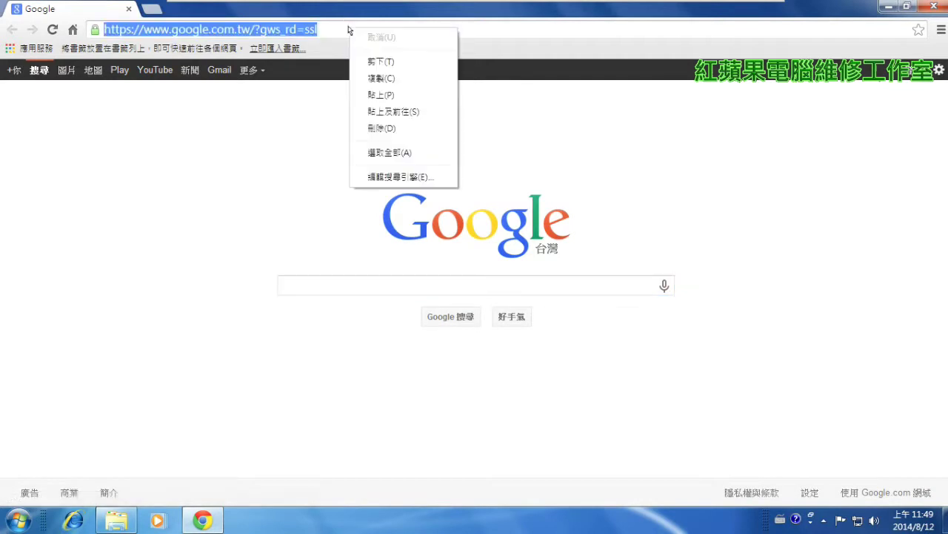
pyautogui.click(388, 79)
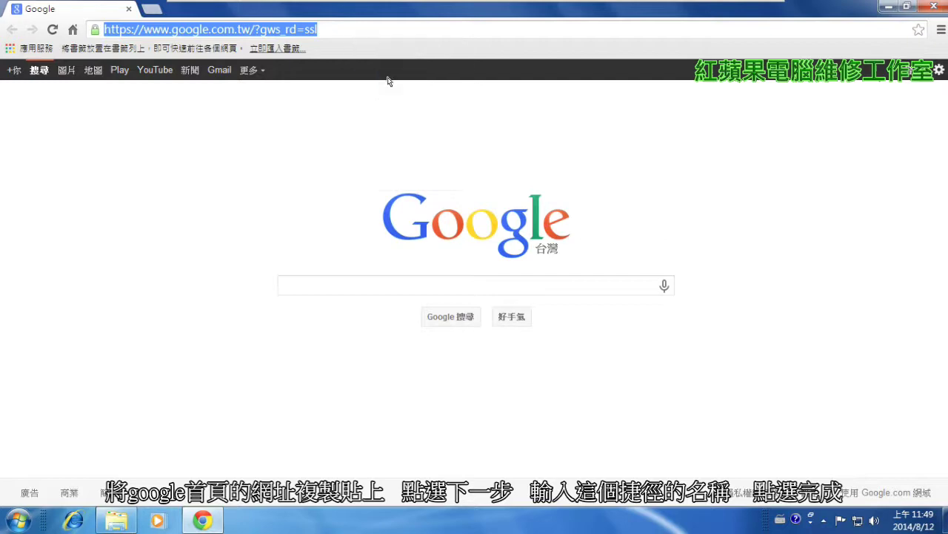
pyautogui.click(217, 520)
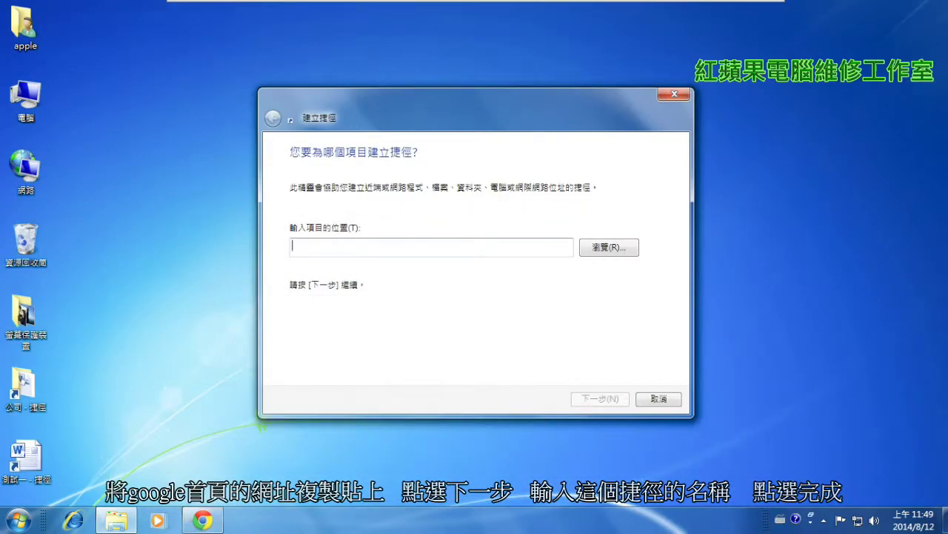
pyautogui.click(369, 305)
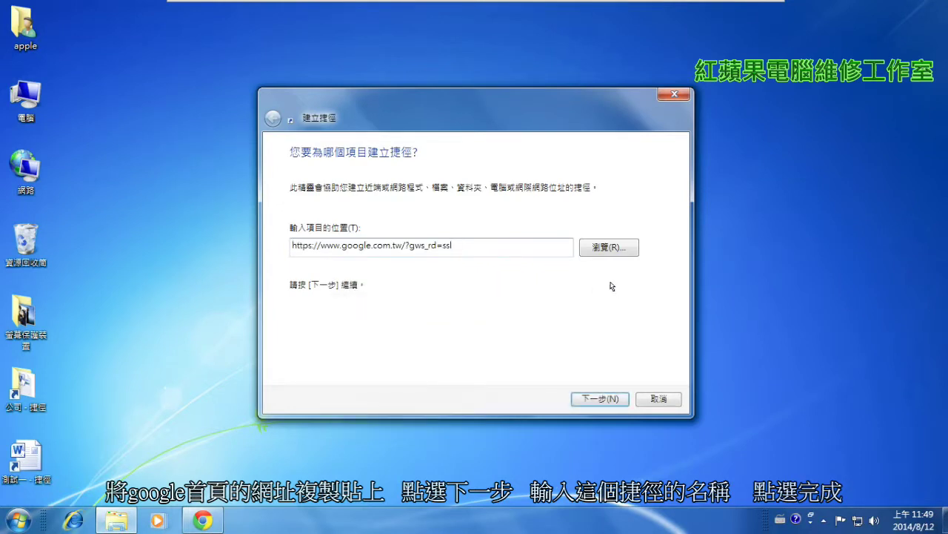
pyautogui.click(600, 399)
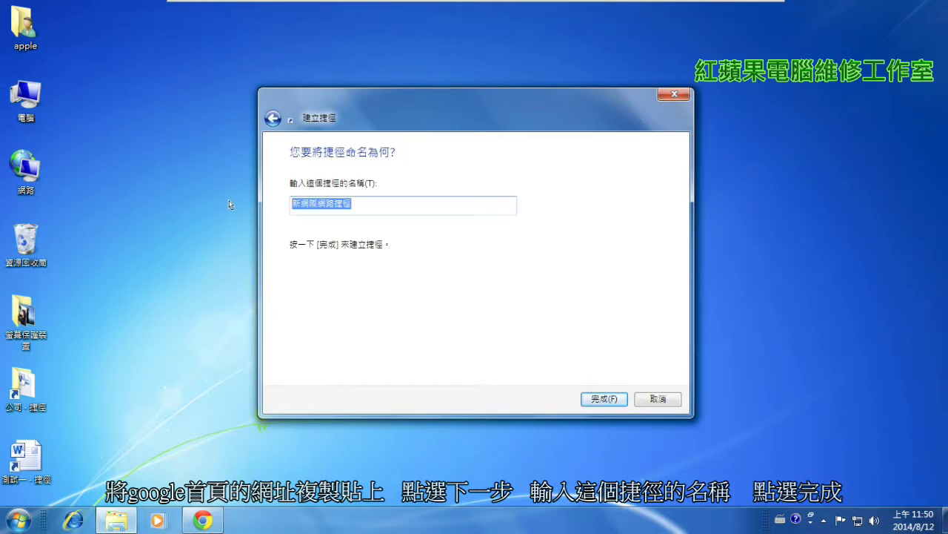
# Step: Finish creating the web shortcut with the name Google and open the Google home page through it
pyautogui.write('goog')
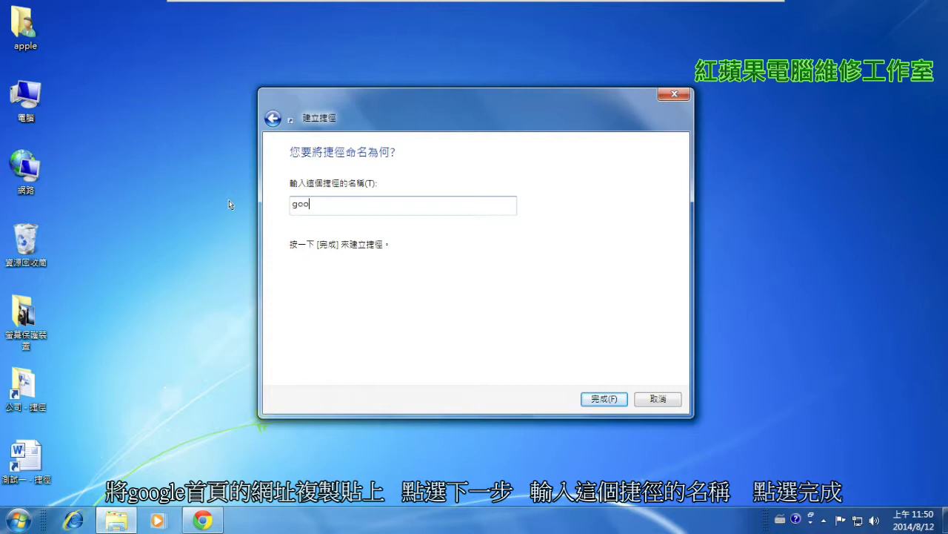
pyautogui.write('le')
pyautogui.press('Left')
pyautogui.hotkey('shift', 'Left')
pyautogui.press('BackSpace')
pyautogui.press('capslock')
pyautogui.write('G')
pyautogui.press('capslock')
pyautogui.click(619, 399)
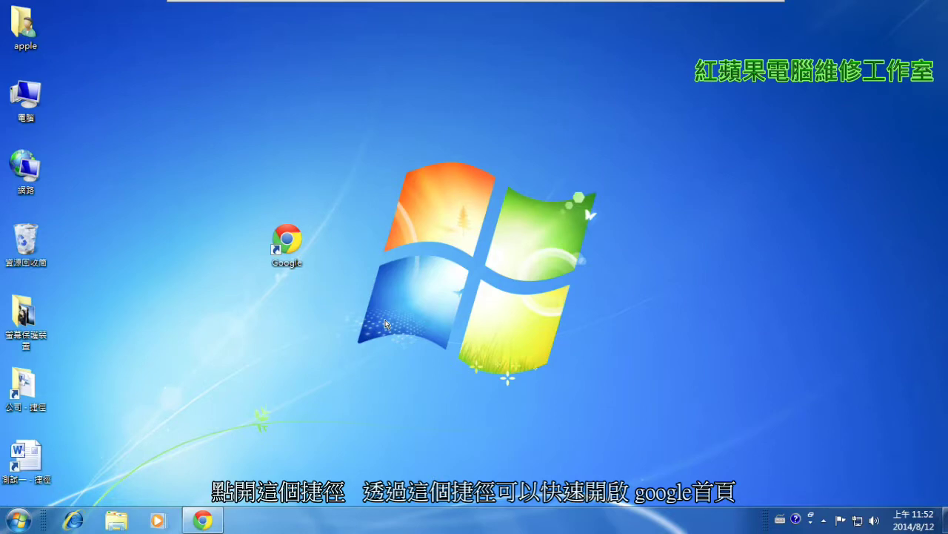
pyautogui.doubleClick(291, 245)
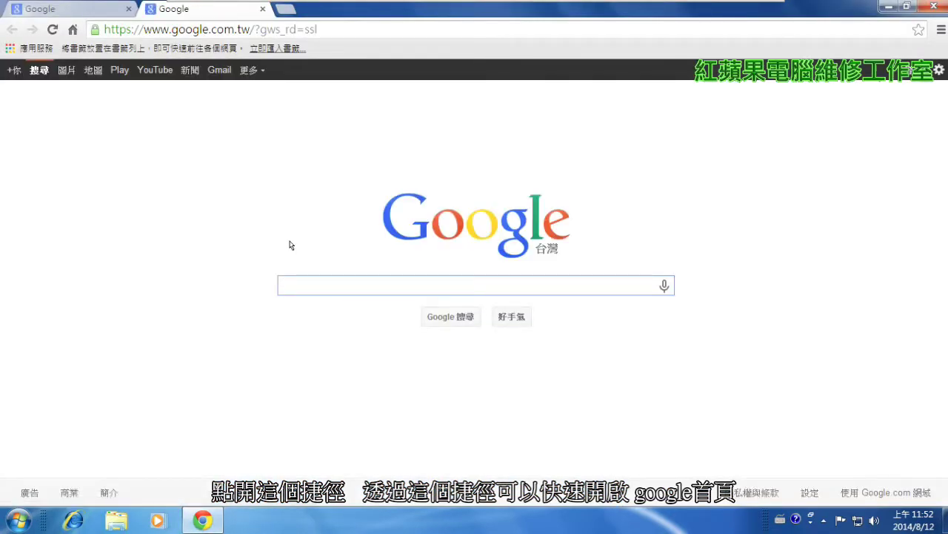